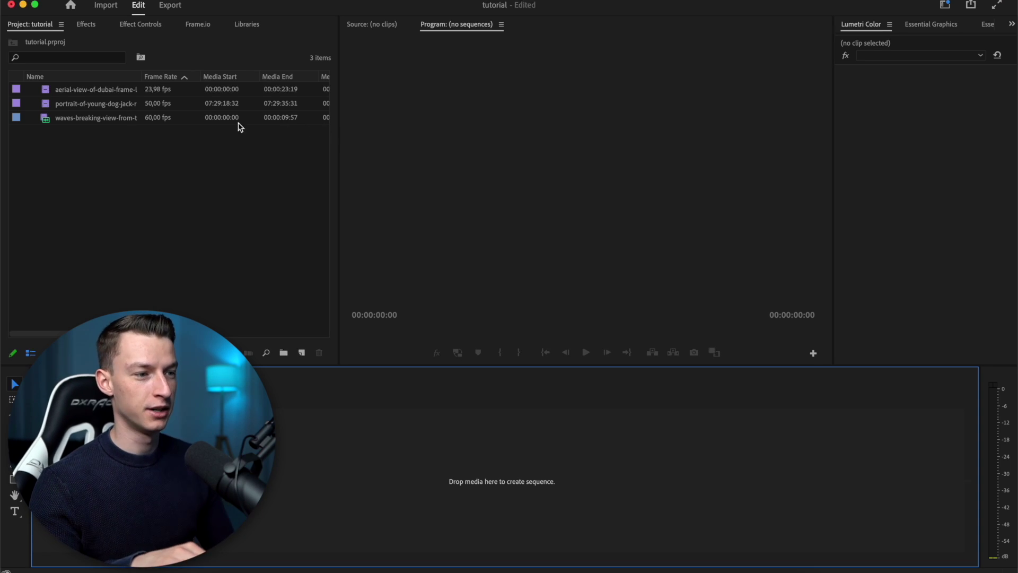
# Step: Widen the bin to show Media Duration, then inspect the aerial Dubai, dog portrait and waves clips
pyautogui.moveTo(202, 137); pyautogui.dragTo(112, 80)
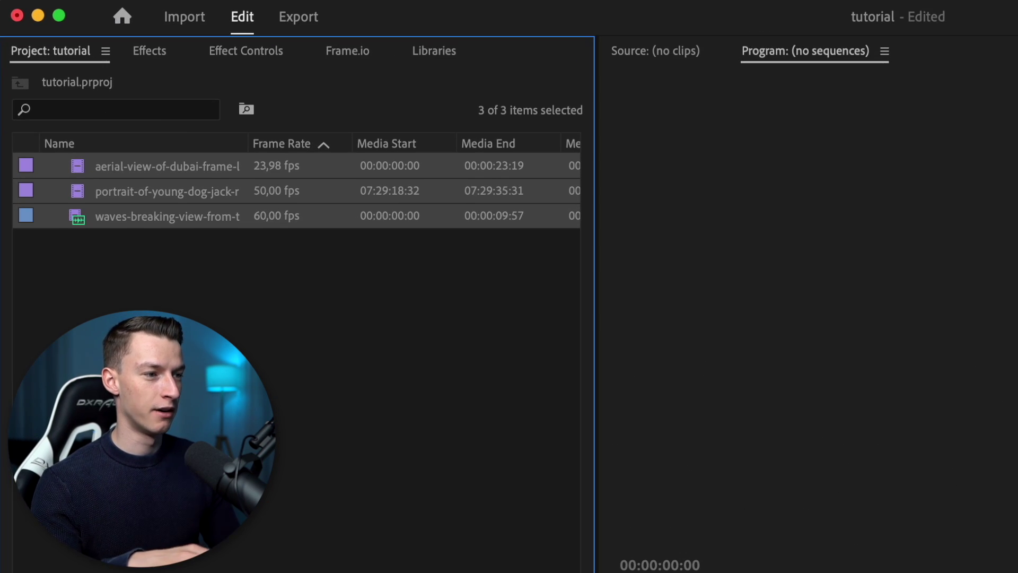
pyautogui.moveTo(597, 235); pyautogui.dragTo(654, 237)
pyautogui.click(250, 242)
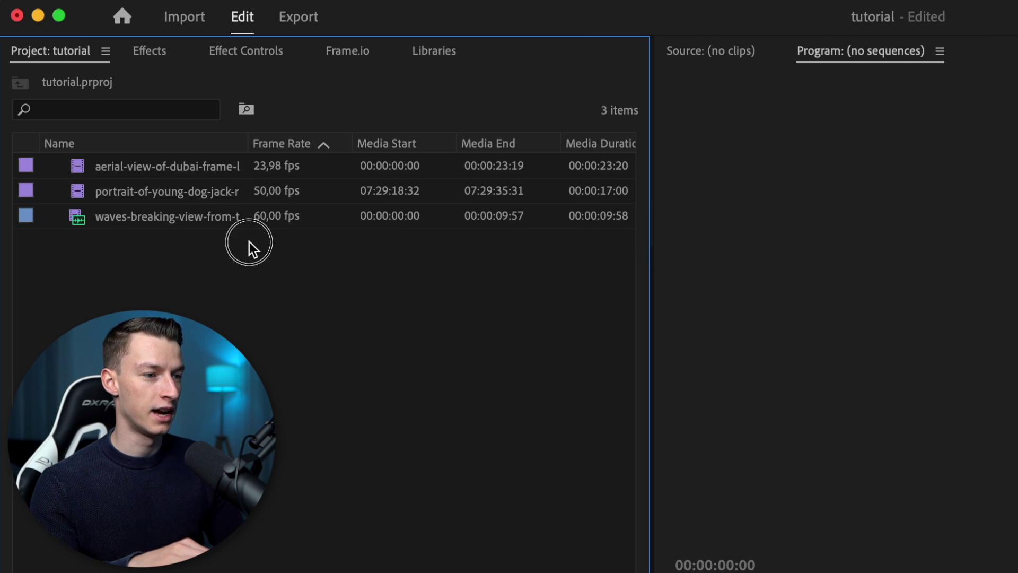
pyautogui.click(187, 159)
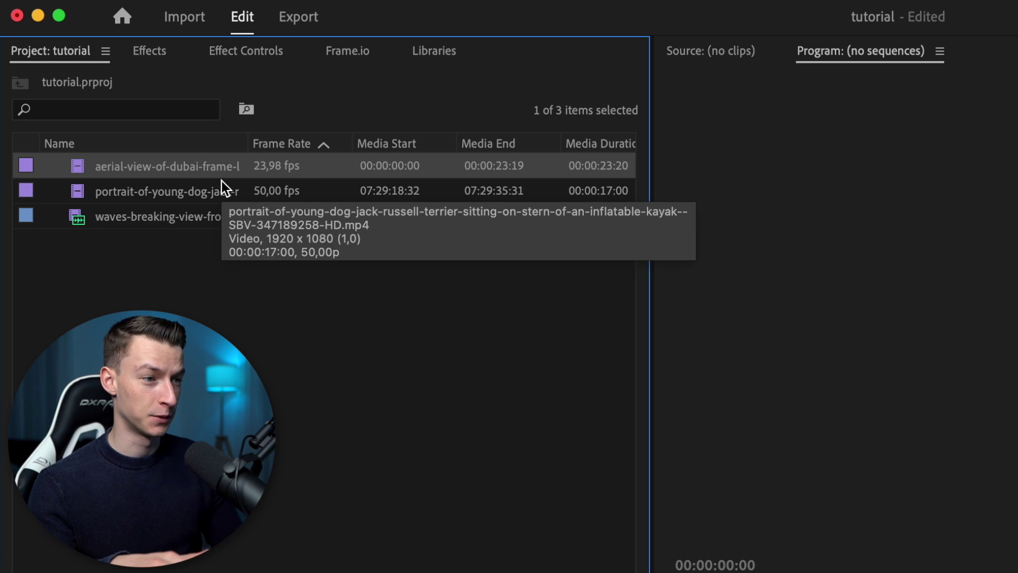
pyautogui.click(194, 194)
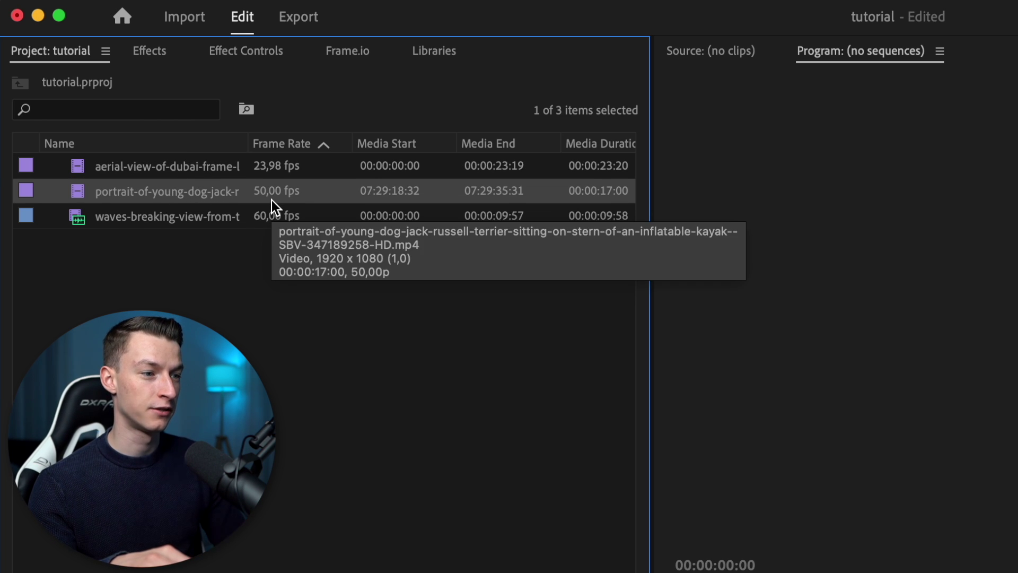
pyautogui.click(220, 222)
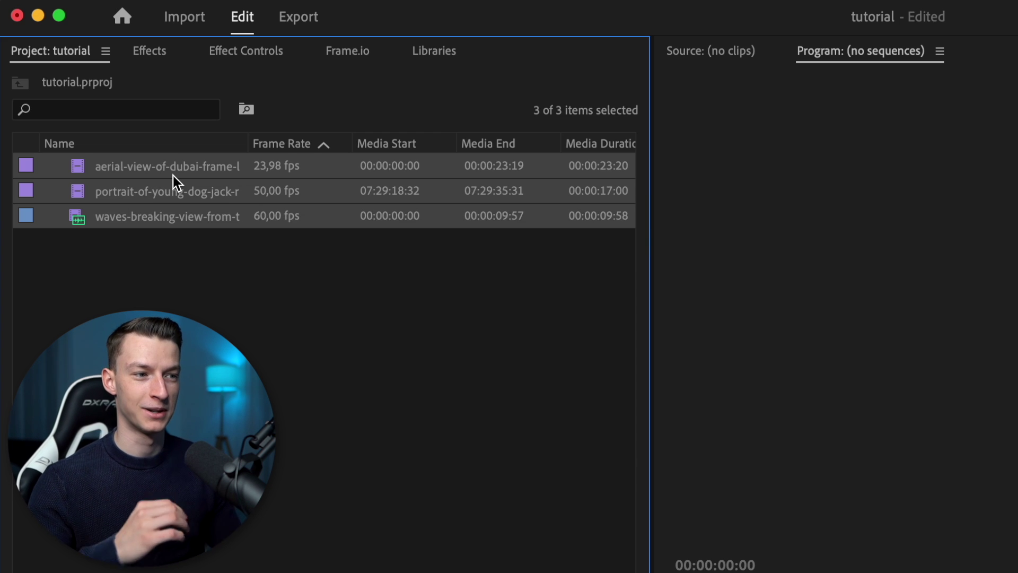
# Step: Interpret Footage for the three selected clips, assuming a frame rate of 23.976 fps instead of 1,00
pyautogui.rightClick(111, 108)
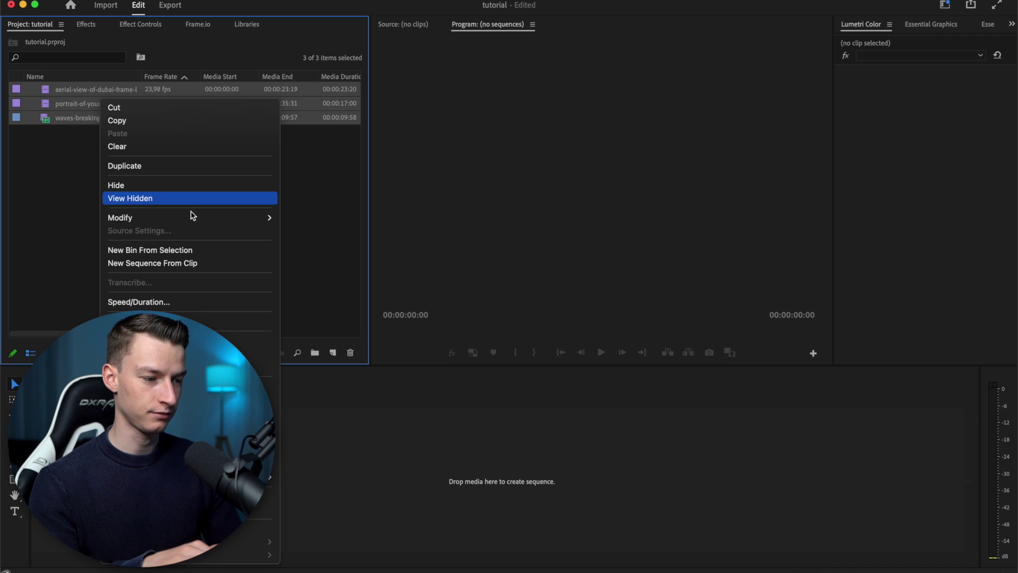
pyautogui.moveTo(192, 223)
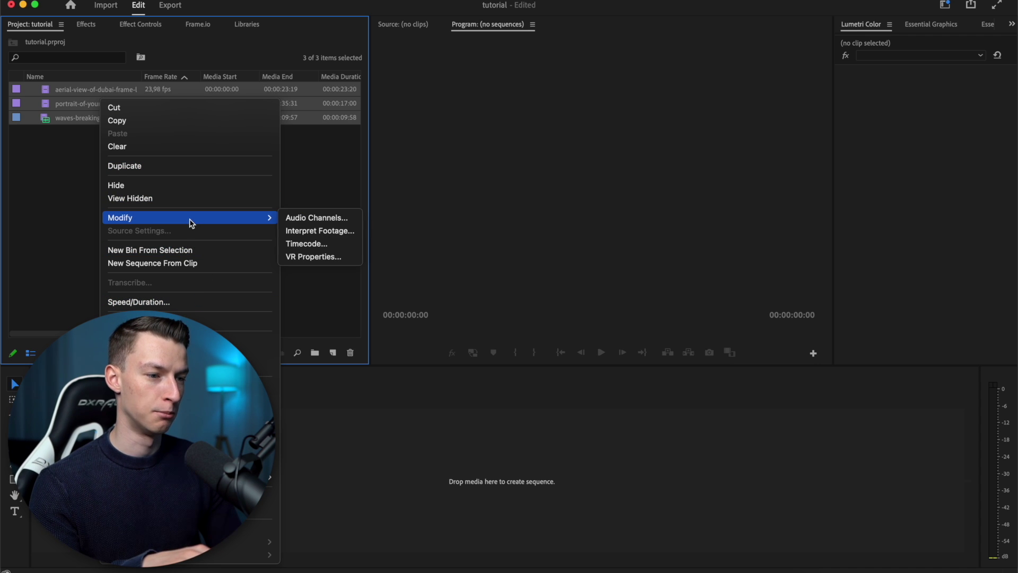
pyautogui.click(328, 234)
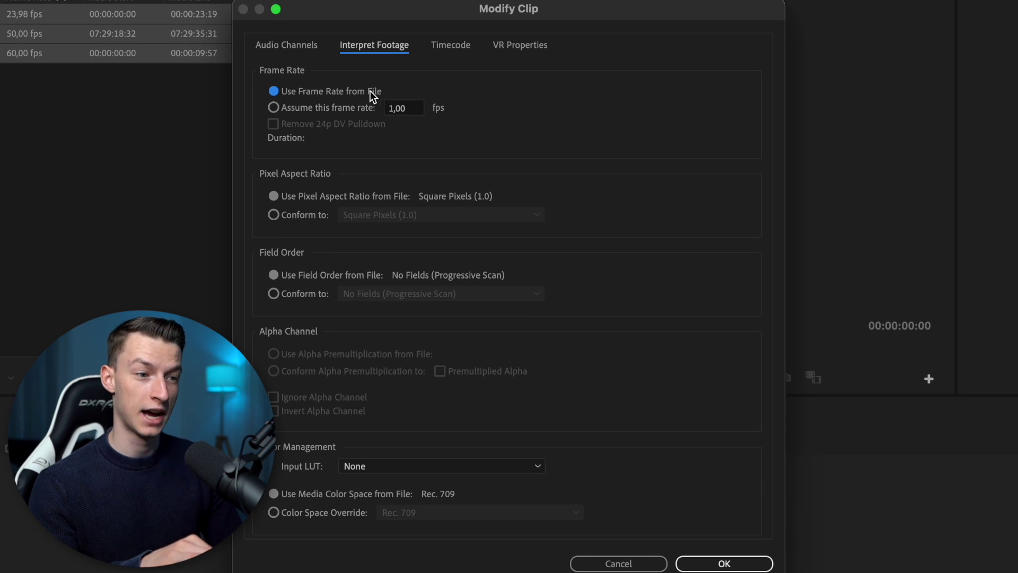
pyautogui.click(275, 108)
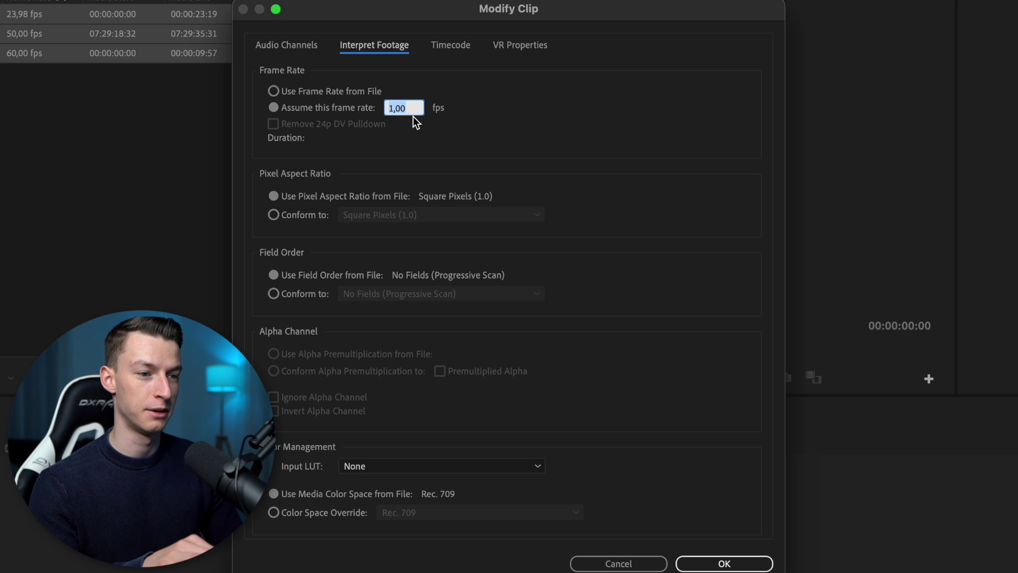
pyautogui.press('BackSpace')
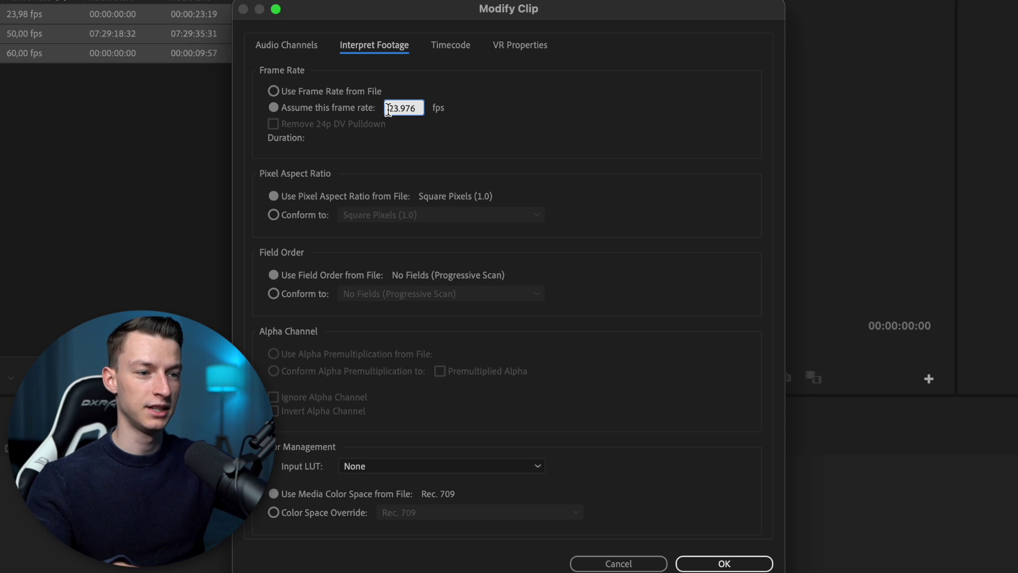
pyautogui.moveTo(389, 109); pyautogui.dragTo(421, 109)
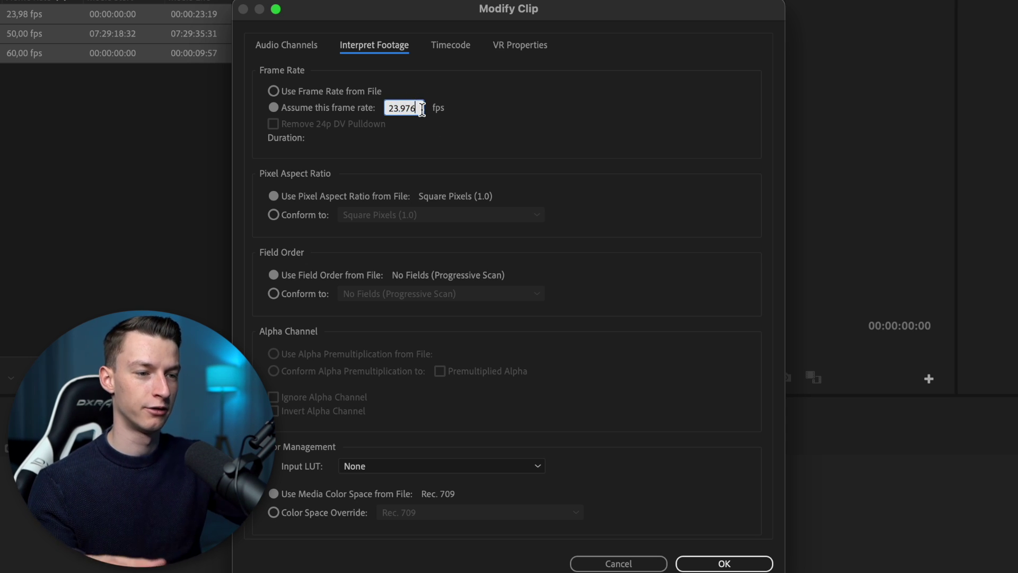
pyautogui.click(410, 110)
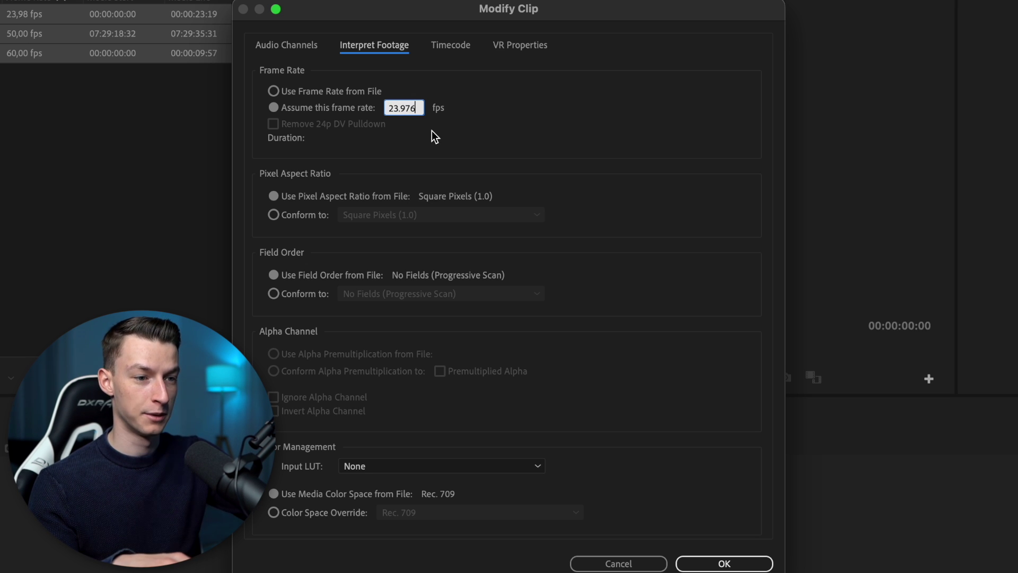
pyautogui.click(743, 563)
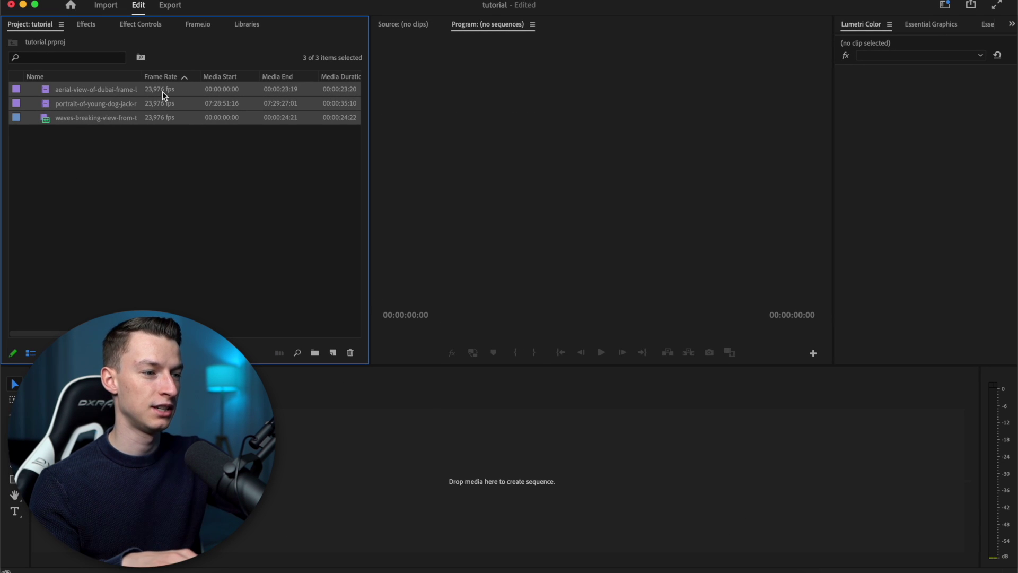
# Step: Create Sequence 01 from the DSLR 1080p24 preset at 1920x1080, 23.976 fps, after reviewing its settings
pyautogui.click(154, 149)
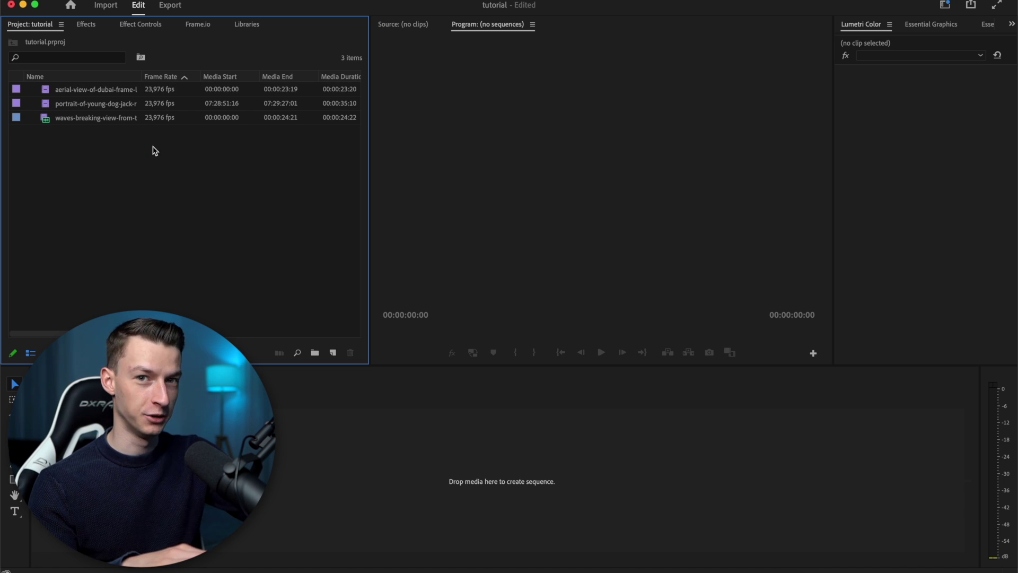
pyautogui.rightClick(153, 150)
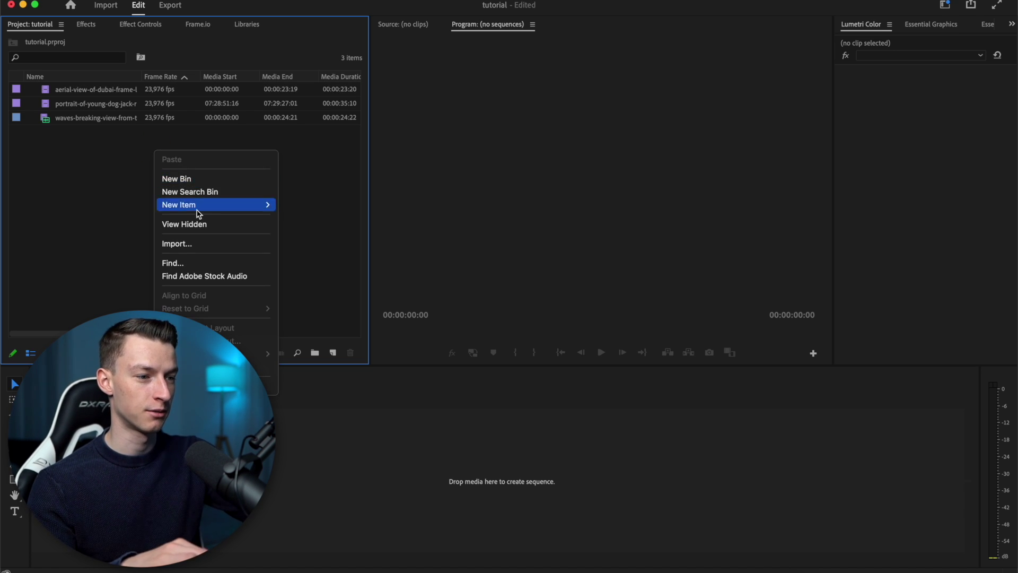
pyautogui.moveTo(237, 210)
pyautogui.click(296, 204)
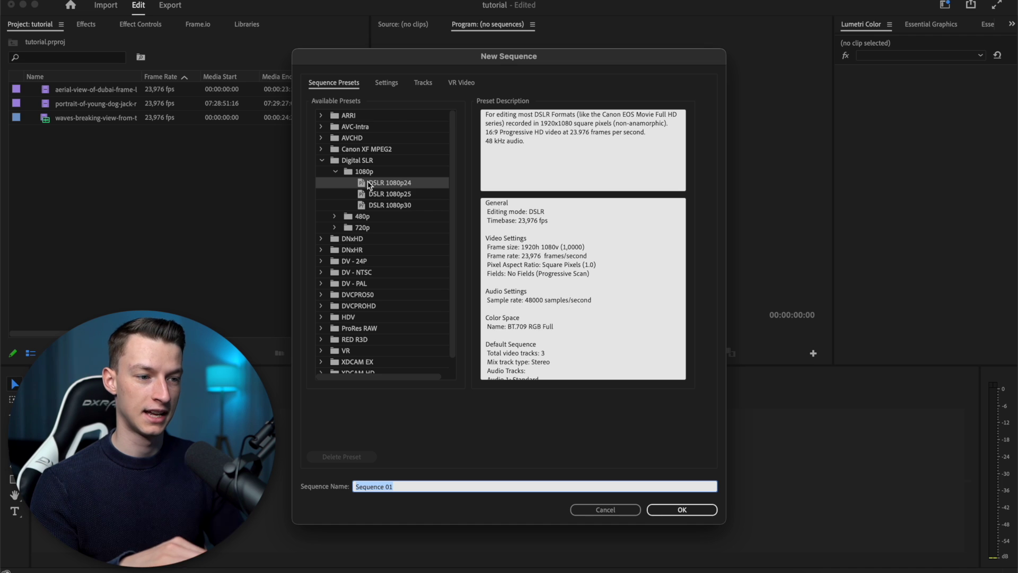
pyautogui.scroll(-1, 370, 184)
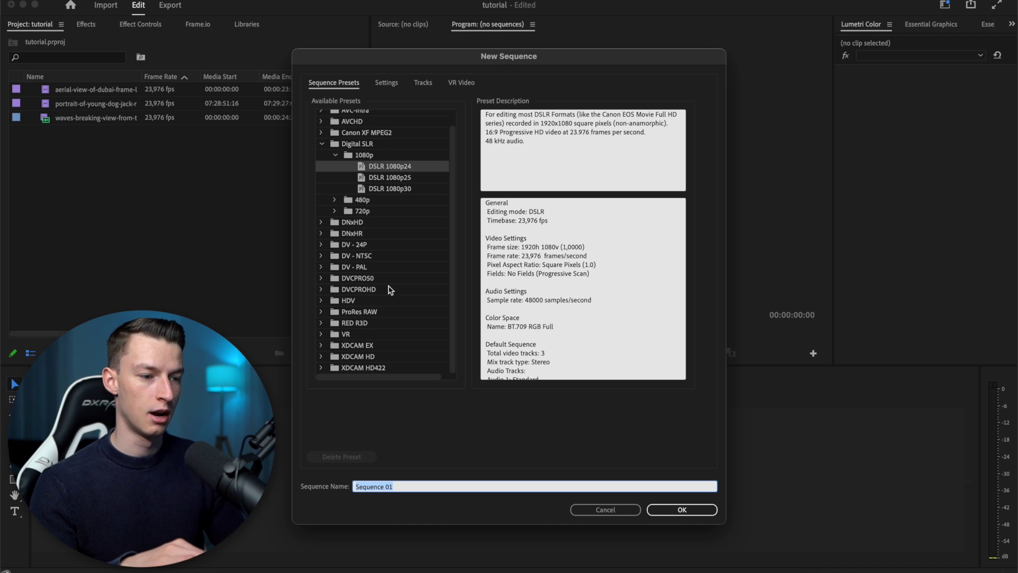
pyautogui.click(386, 83)
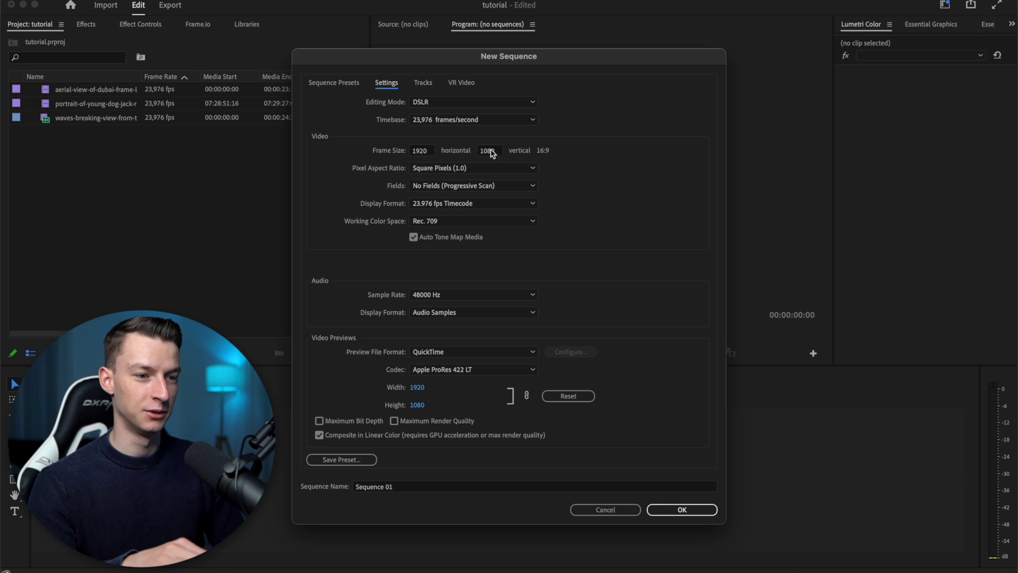
pyautogui.click(689, 508)
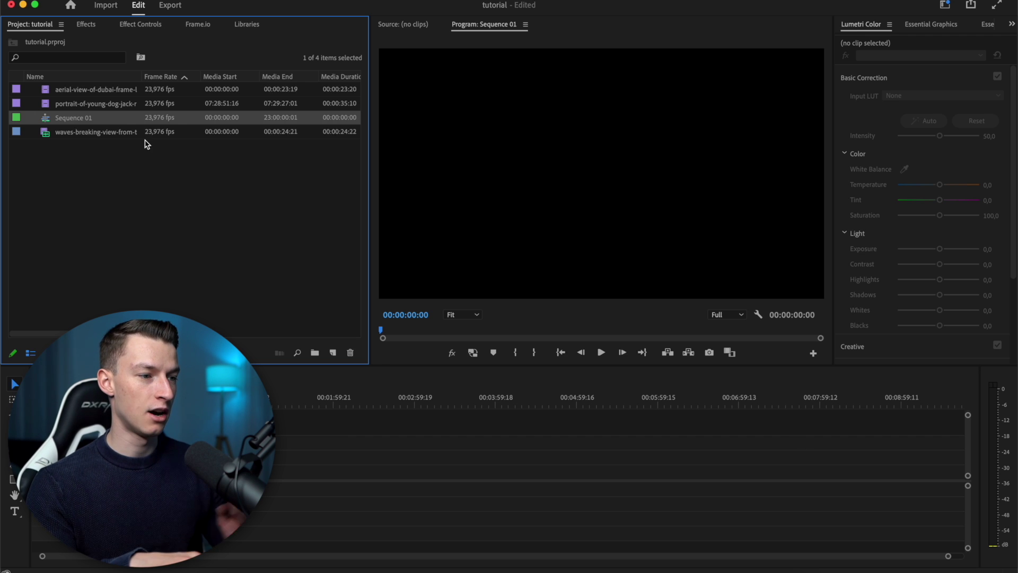
# Step: Place the waves, dog and aerial clips onto the Sequence 01 timeline and fit the sequence in view
pyautogui.click(124, 133)
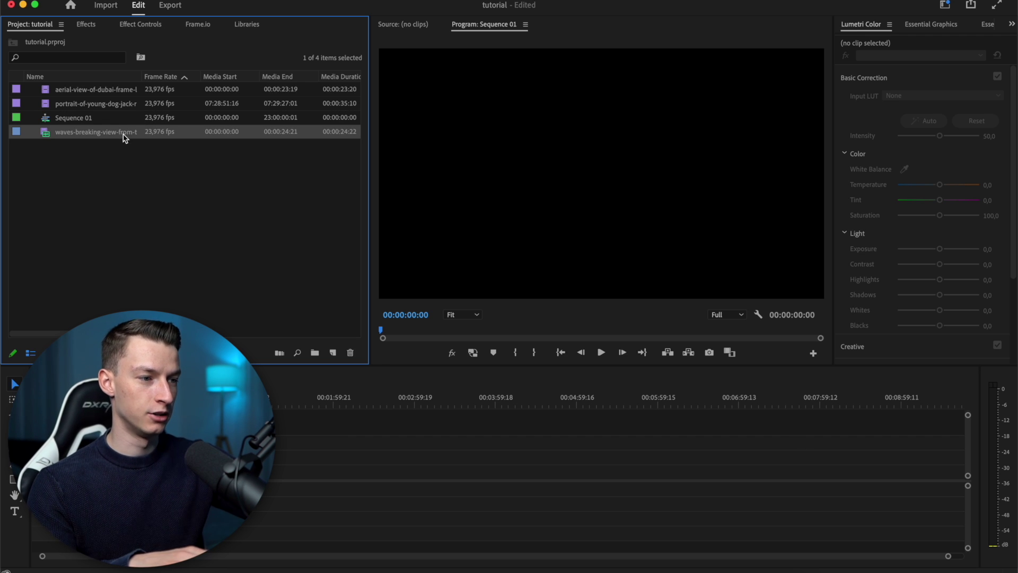
pyautogui.keyDown('super'); pyautogui.click(103, 105); pyautogui.keyUp('super')
pyautogui.keyDown('super'); pyautogui.click(93, 92); pyautogui.keyUp('super')
pyautogui.moveTo(81, 94); pyautogui.dragTo(277, 457)
pyautogui.press('\\')
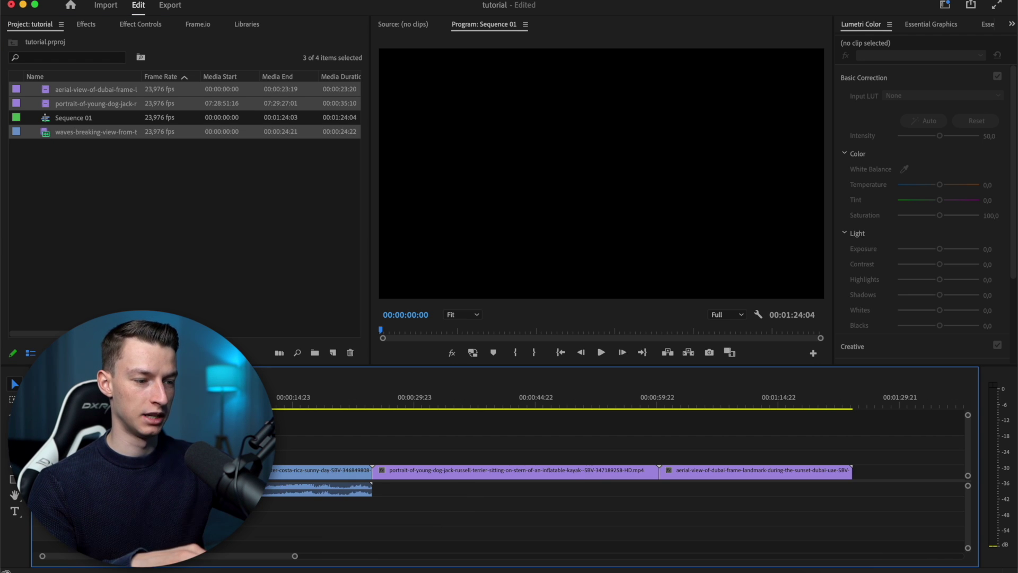
# Step: Play the sequence from the start, then from 00:00:14:18 in the waves clip
pyautogui.press('space')
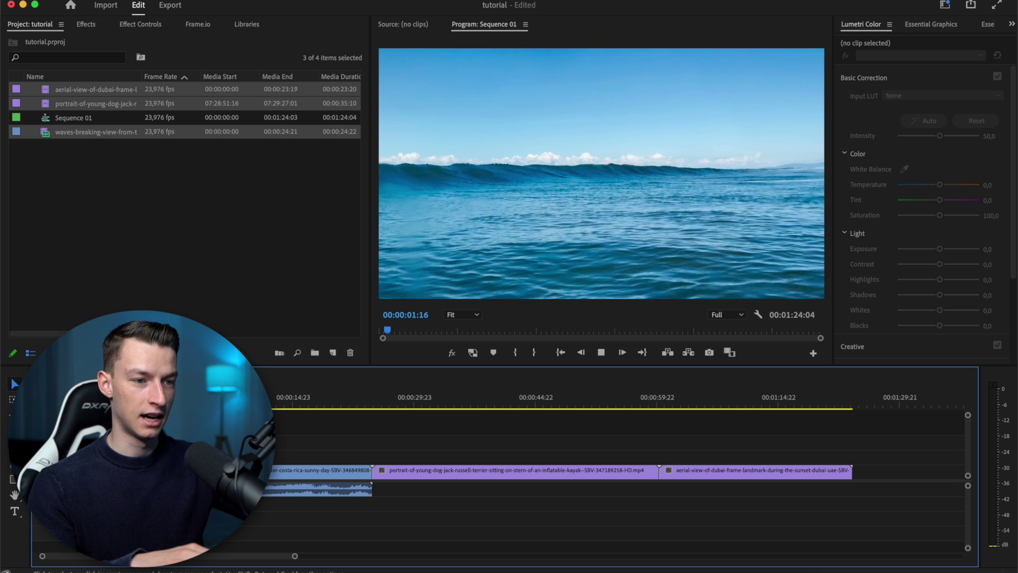
pyautogui.moveTo(241, 409); pyautogui.dragTo(290, 413)
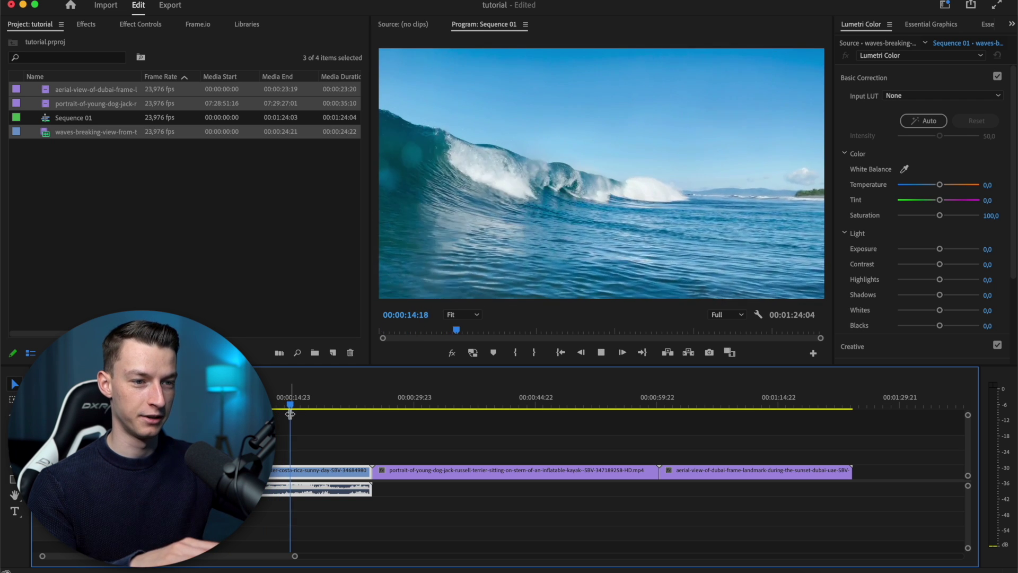
pyautogui.press('space')
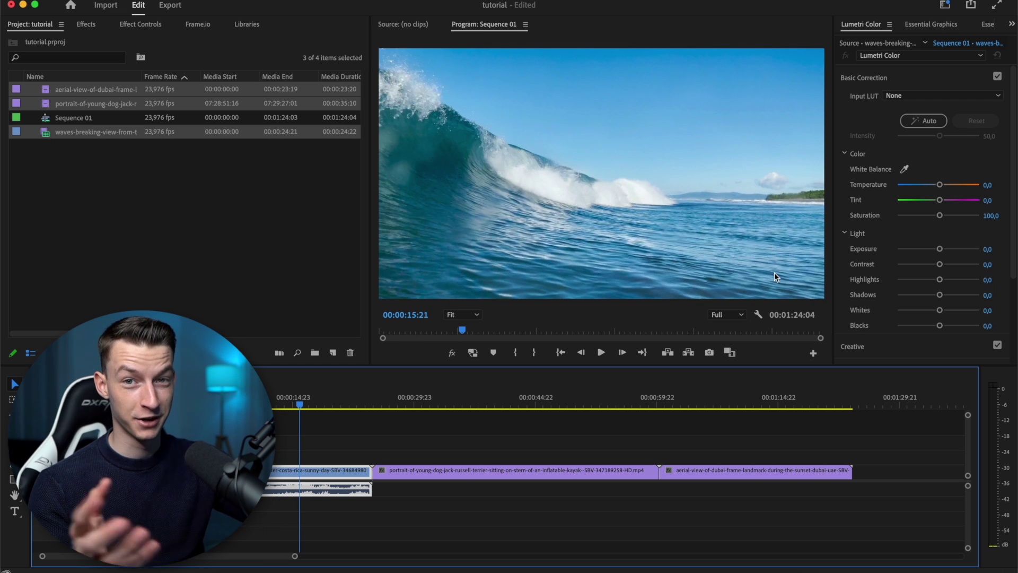
# Step: Set playback resolution to 1/4 and play further sections, leaving the playhead in the dog clip
pyautogui.click(721, 317)
pyautogui.click(726, 352)
pyautogui.press('space')
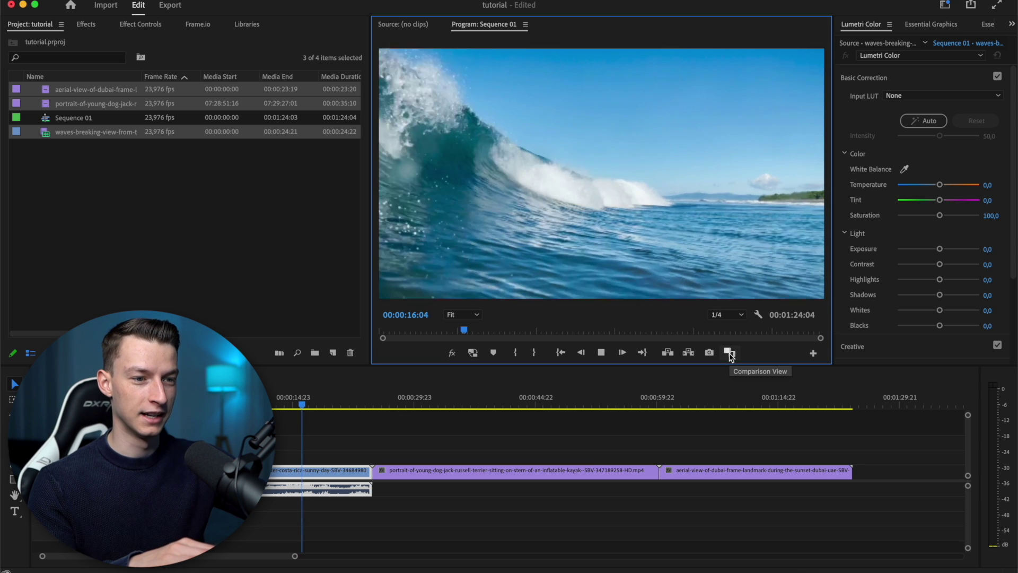
pyautogui.press('space')
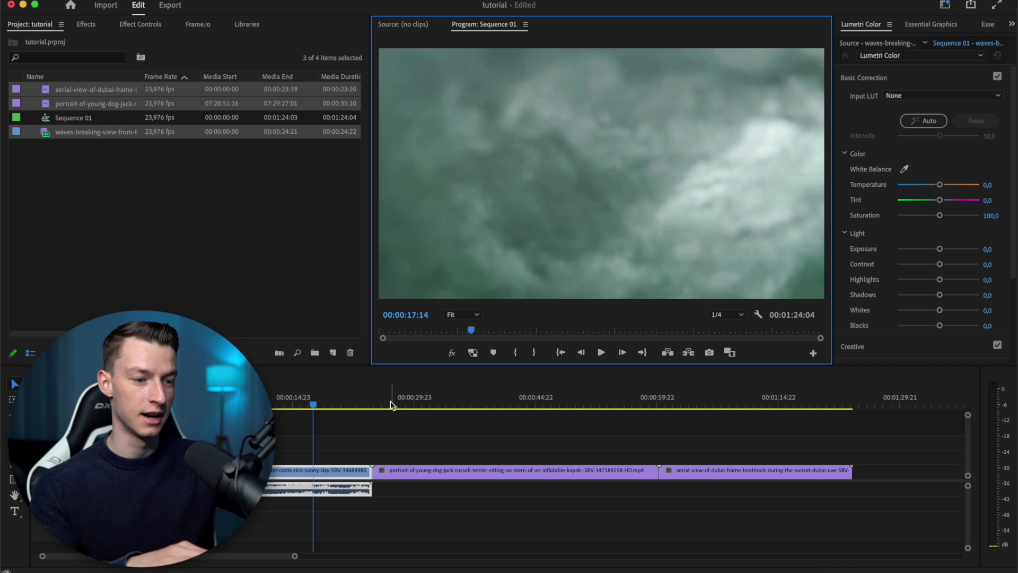
pyautogui.moveTo(391, 405); pyautogui.dragTo(659, 408)
pyautogui.press('space')
pyautogui.press('space')
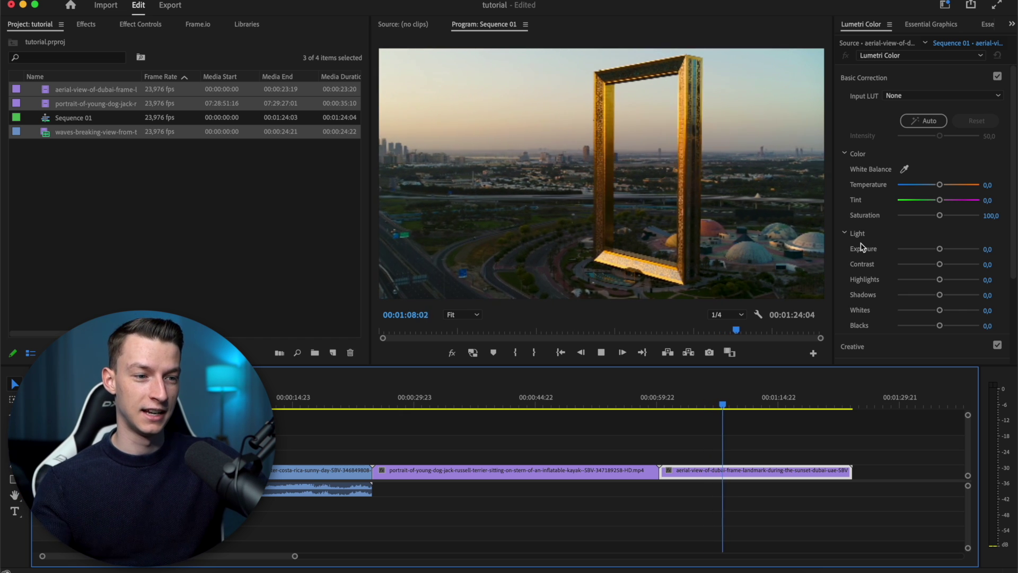
pyautogui.press('space')
pyautogui.moveTo(477, 404); pyautogui.dragTo(518, 405)
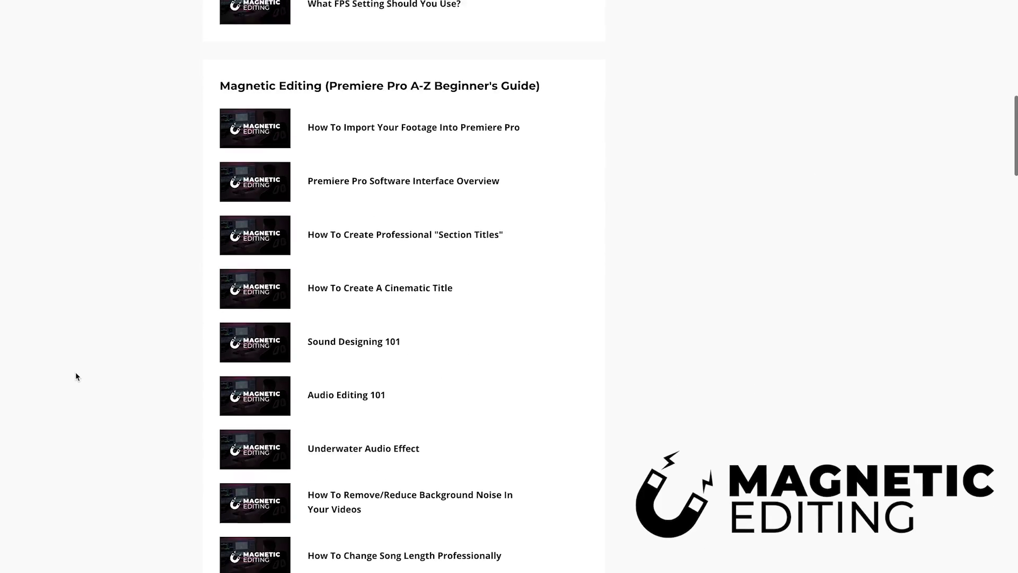
pyautogui.scroll(-4, 75, 374)
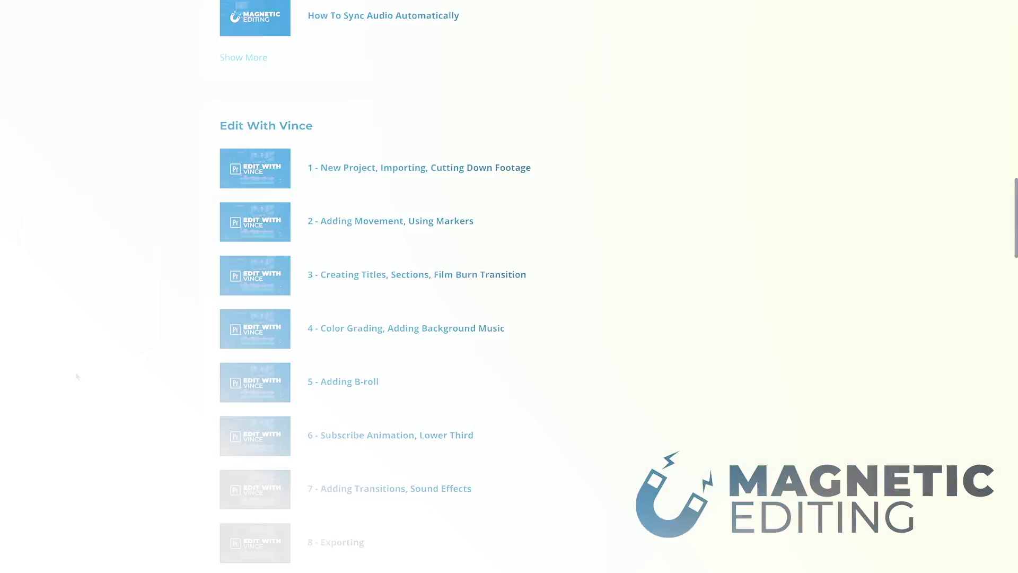